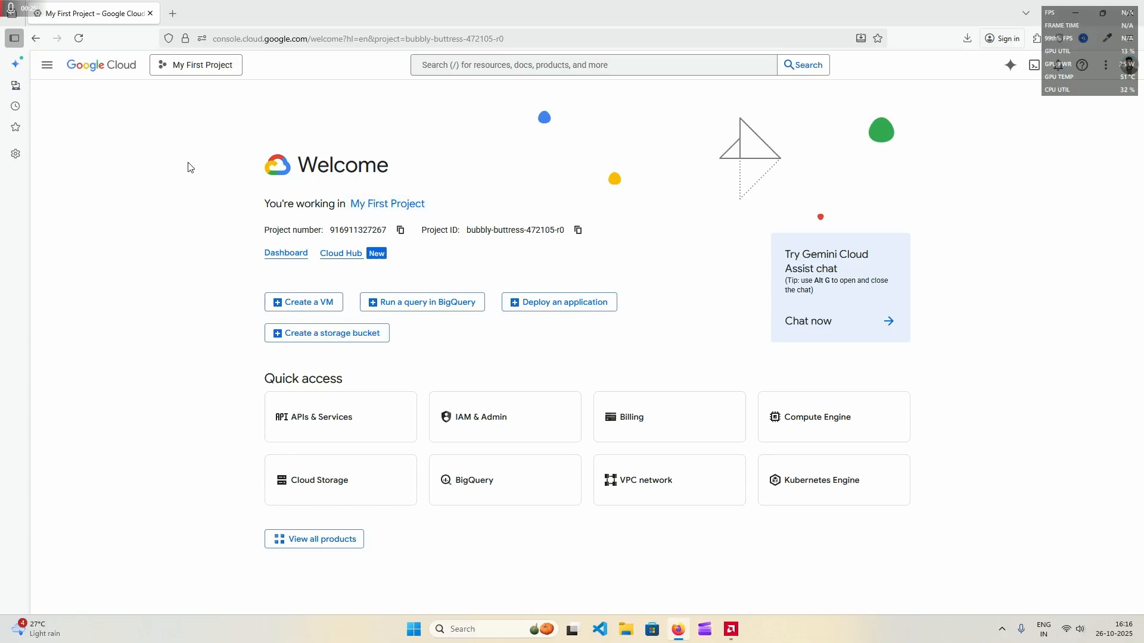
Step: Choose the already active My First Project as the working project and open BigQuery
left_click(203, 67)
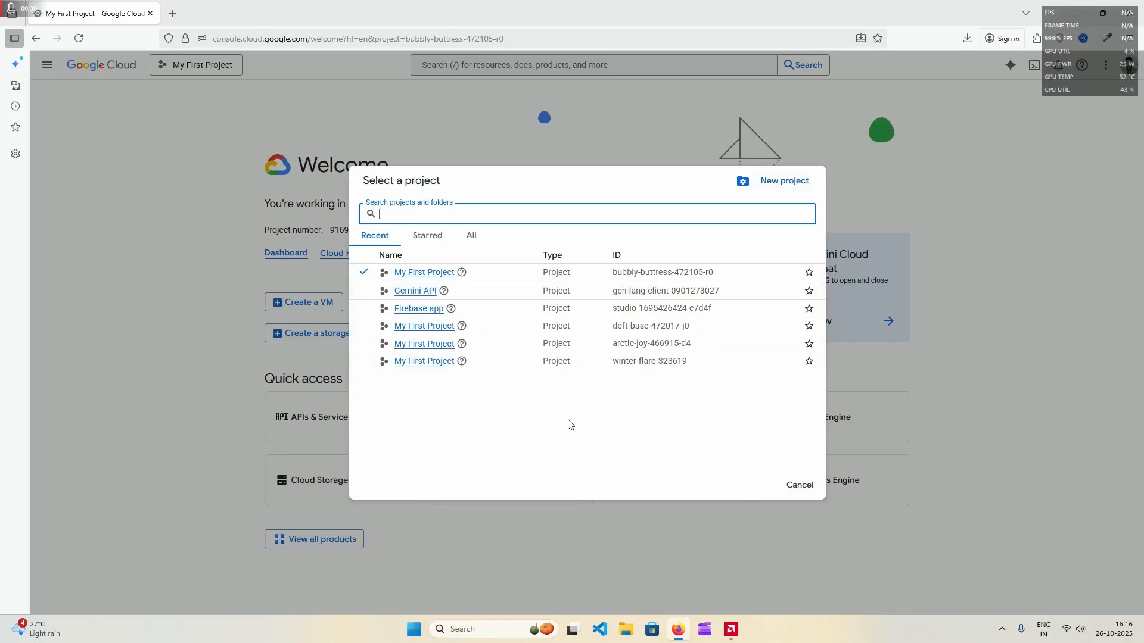
left_click(422, 276)
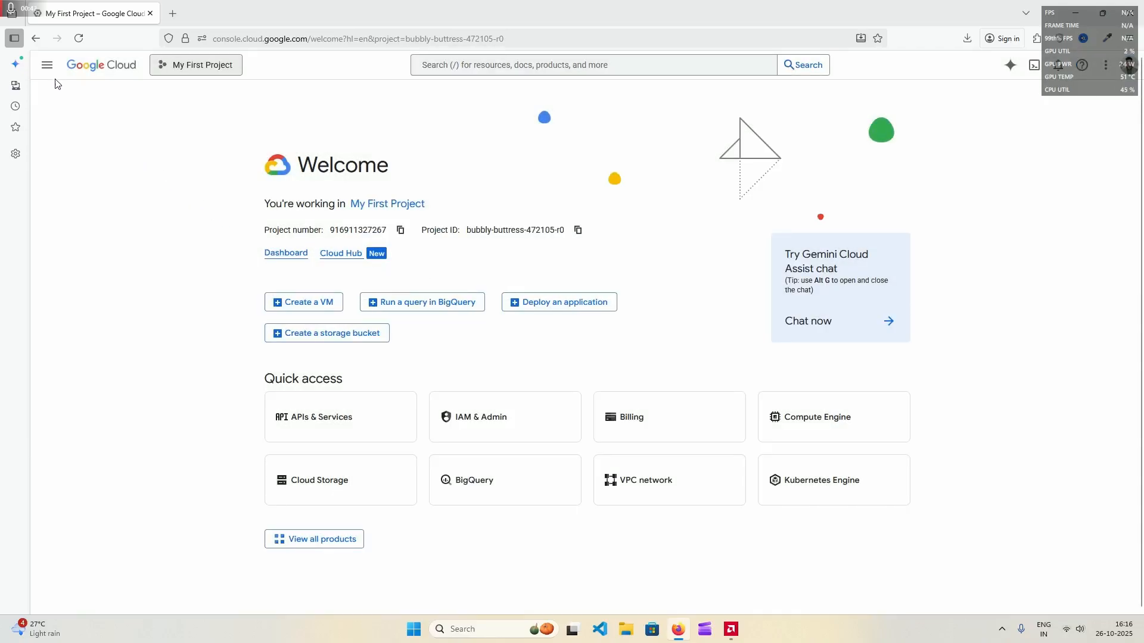
left_click(50, 72)
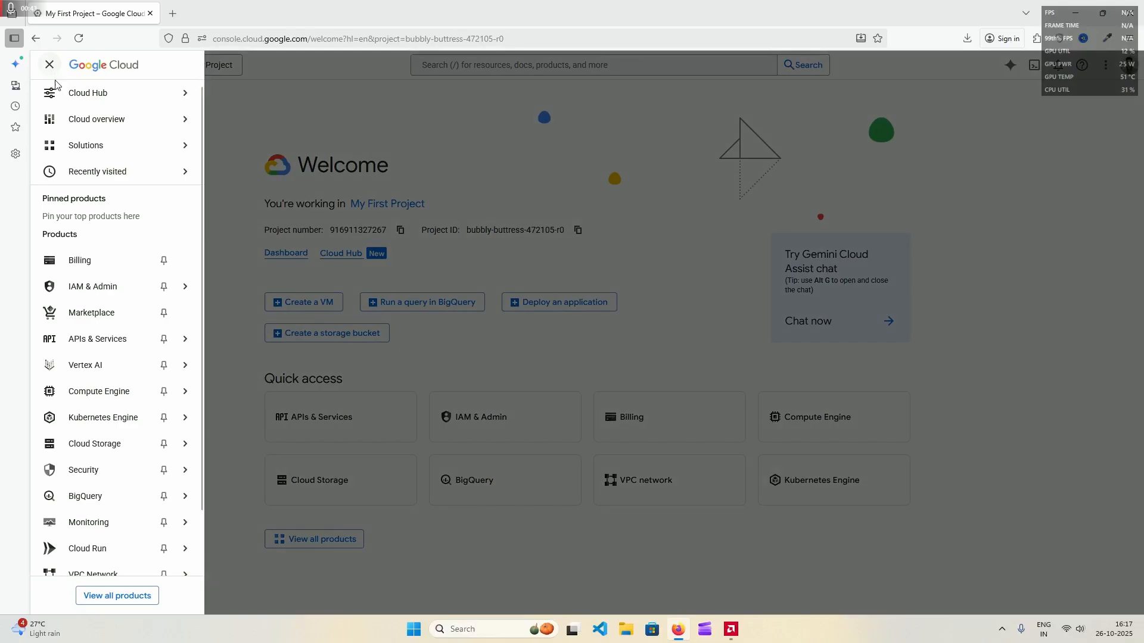
scroll(100, 357, "down", 2)
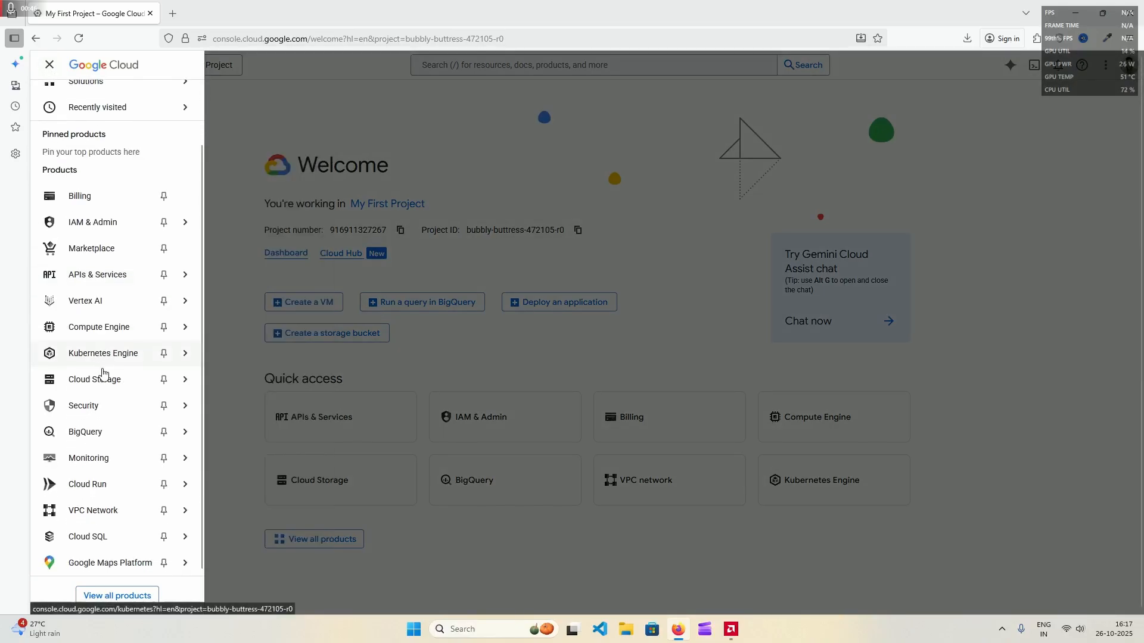
left_click(109, 439)
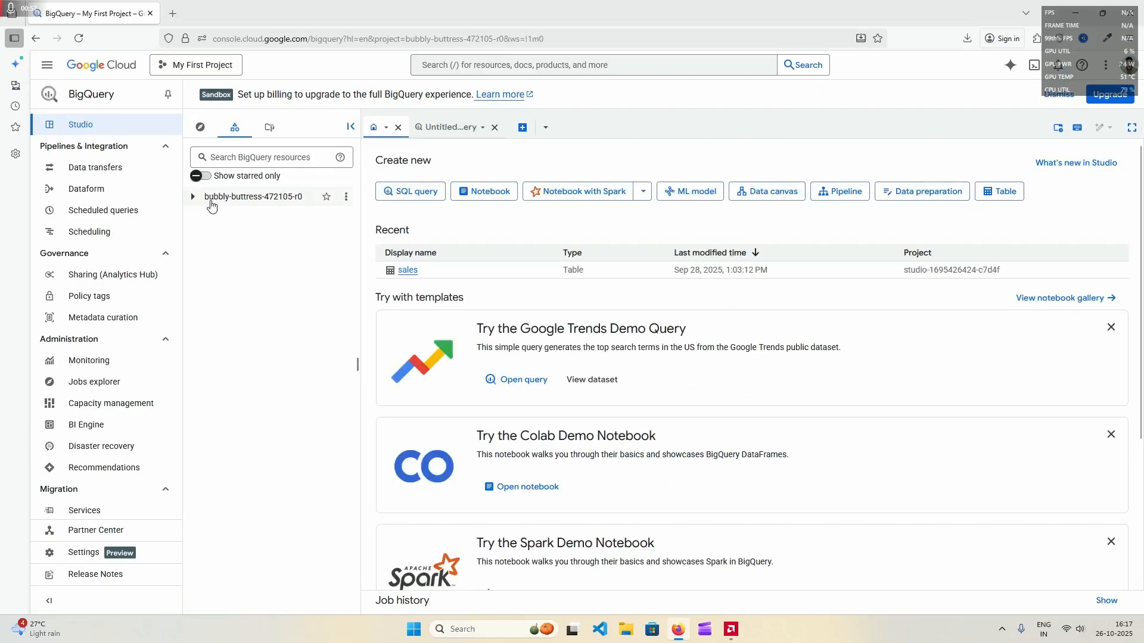
Step: Create a dataset with the ID sampledb in the bubbly-buttress-472105-r0 project
left_click(346, 202)
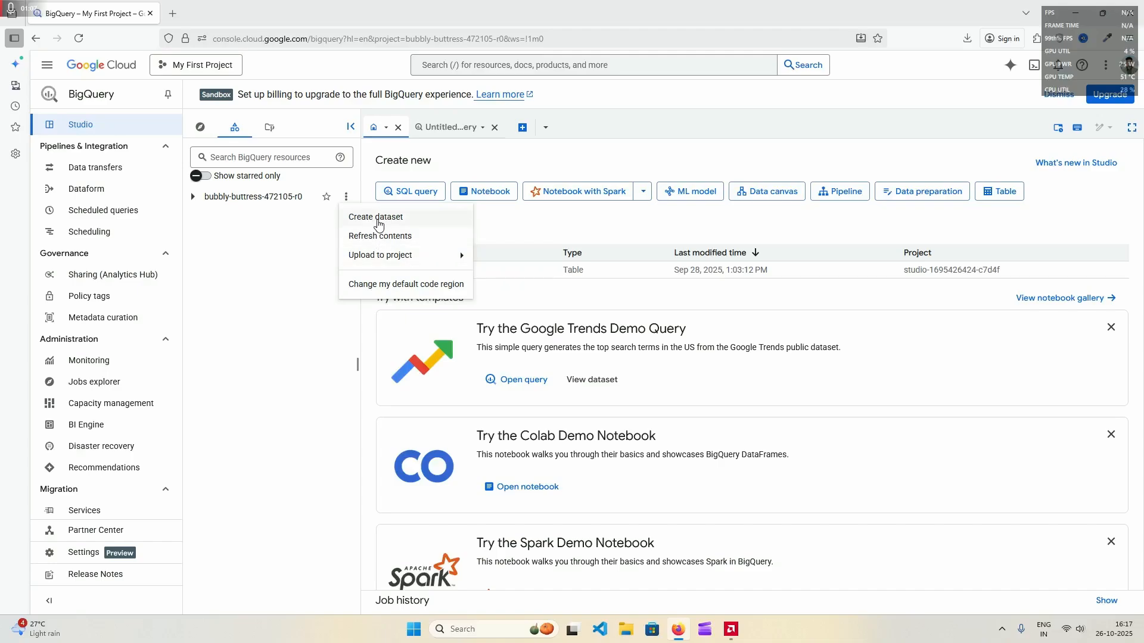
left_click(378, 218)
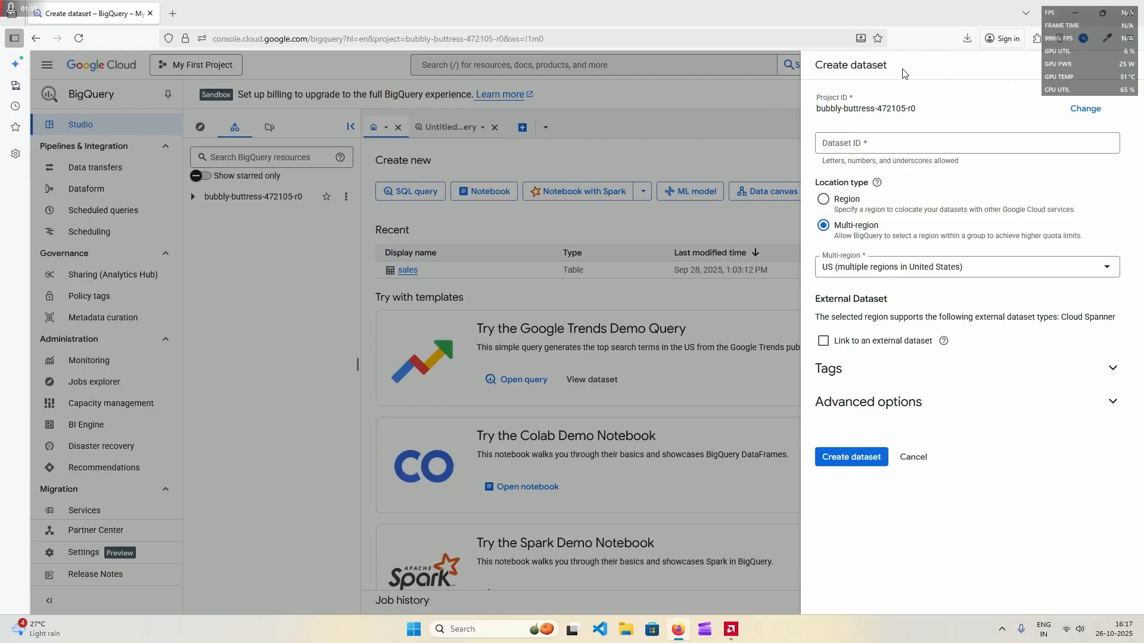
left_click(864, 145)
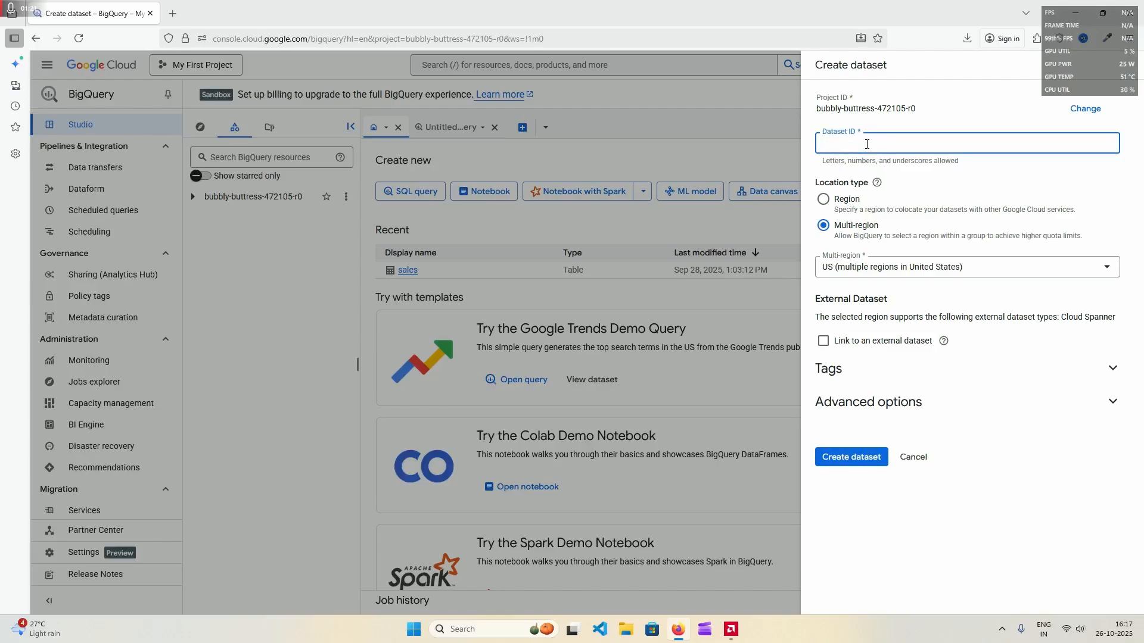
type("sampledb")
left_click(850, 461)
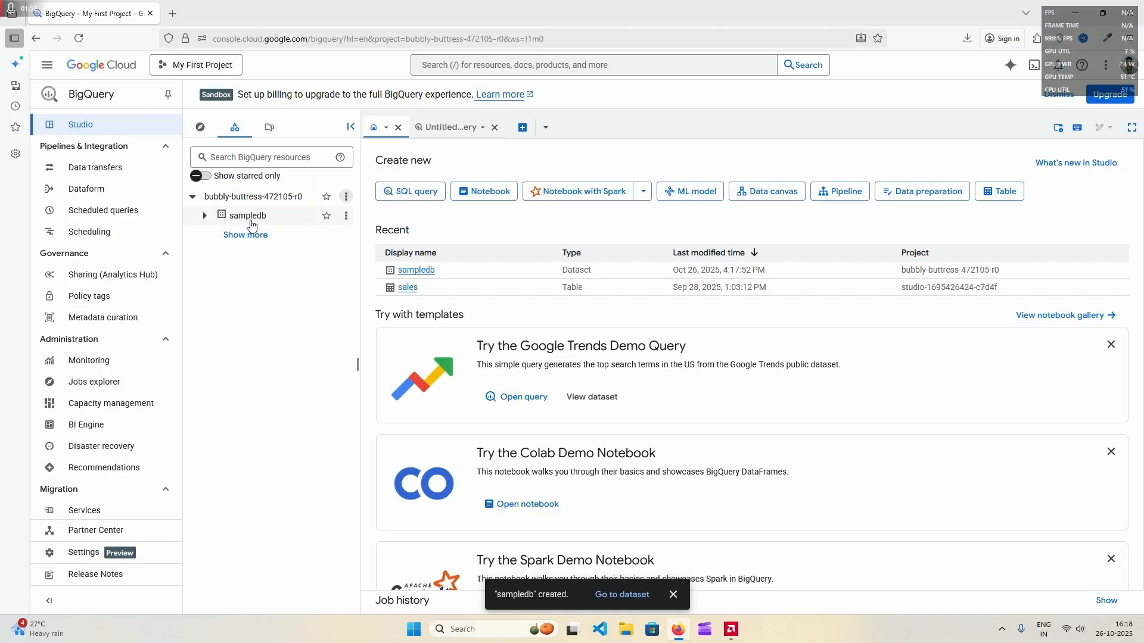
Step: Start a new table in the sampledb dataset with Upload as its source
left_click(347, 222)
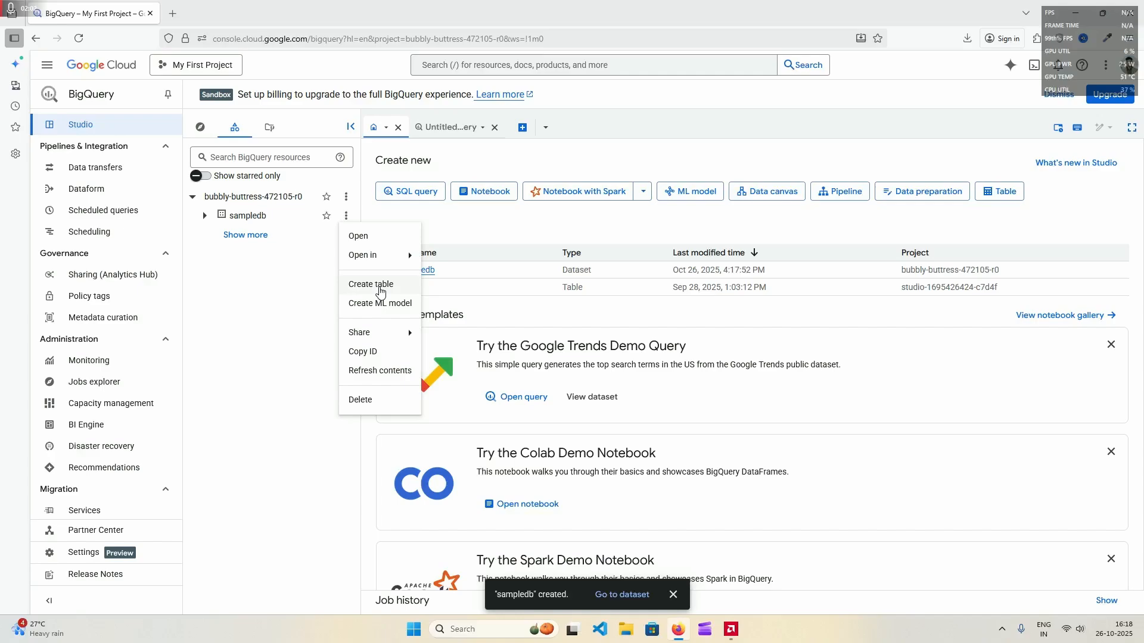
left_click(381, 292)
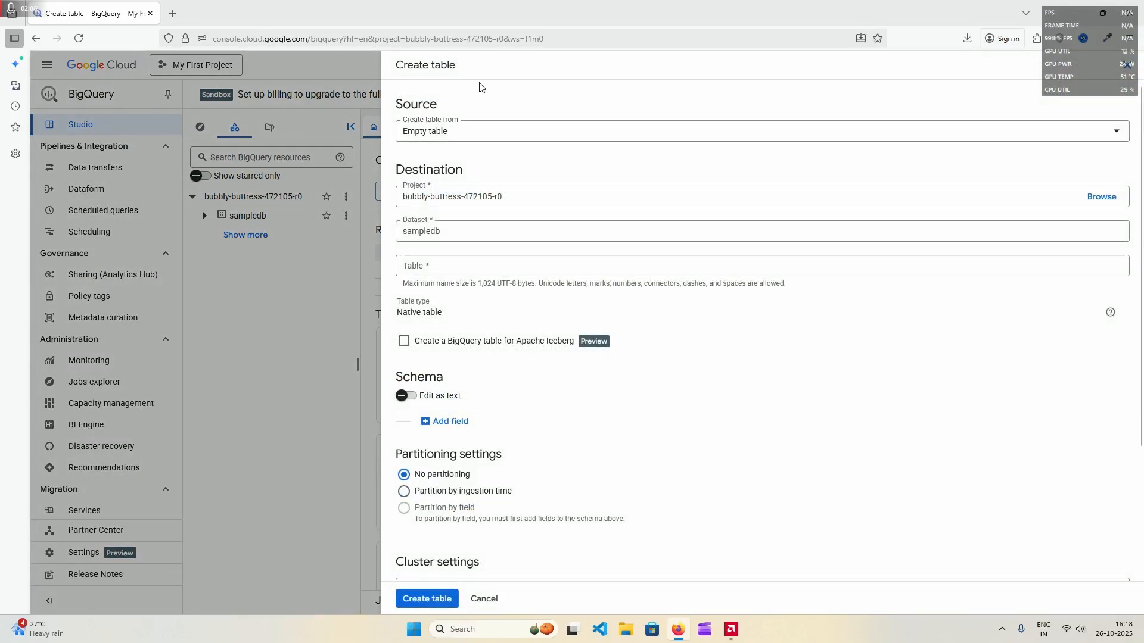
left_click(486, 133)
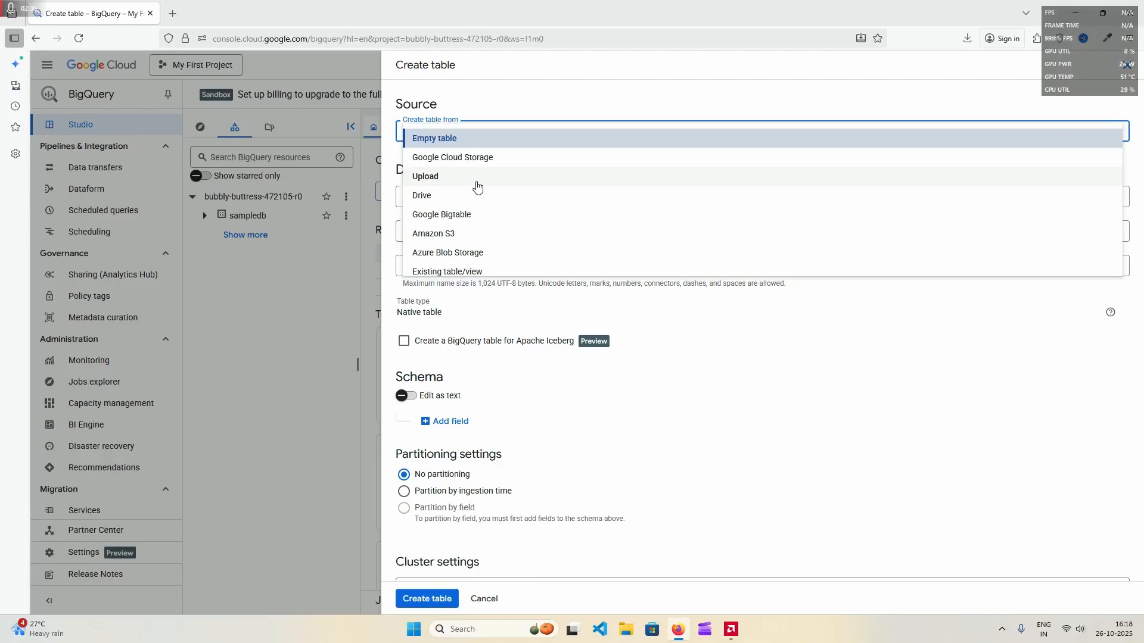
left_click(476, 185)
left_click(466, 166)
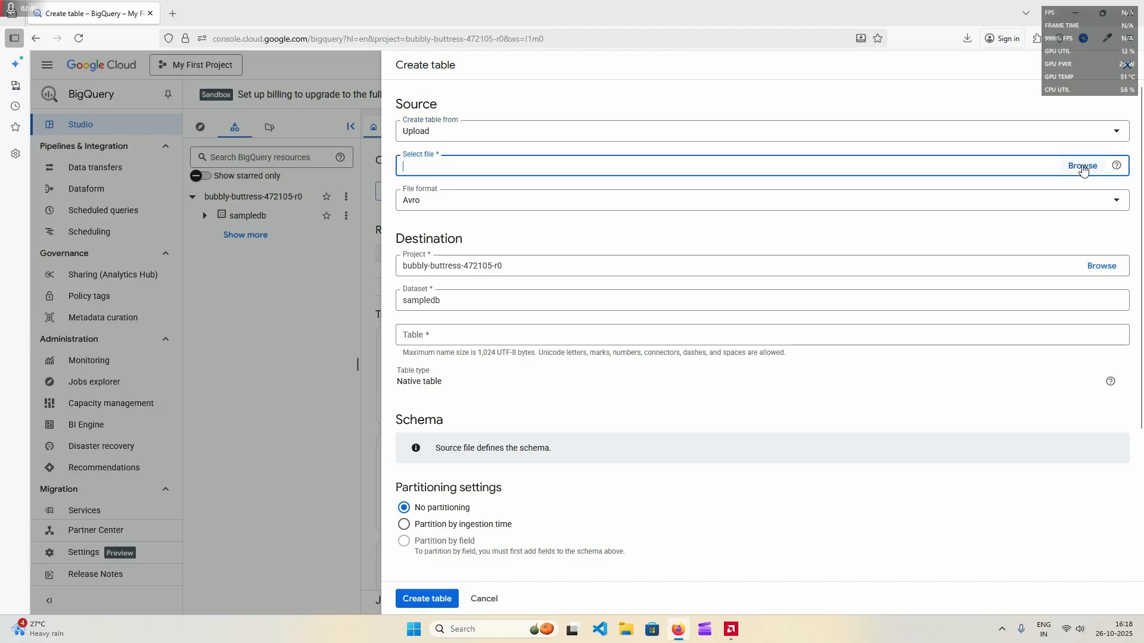
Step: Select dfall_clean from the Downloads folder as the file to upload, with CSV as the file format
left_click(1082, 166)
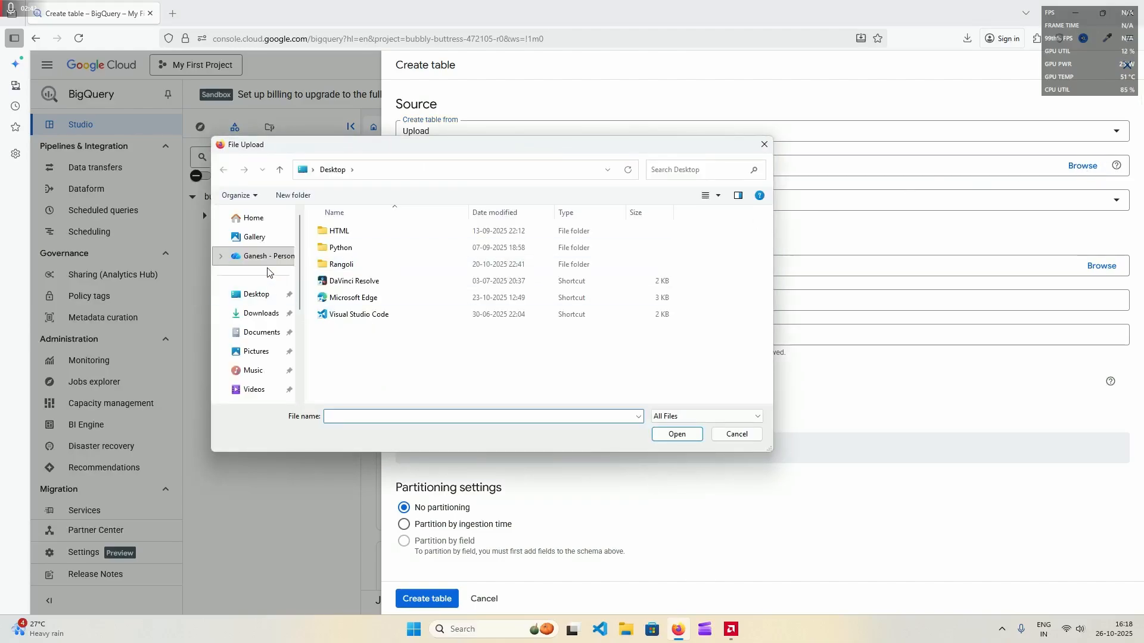
left_click(260, 314)
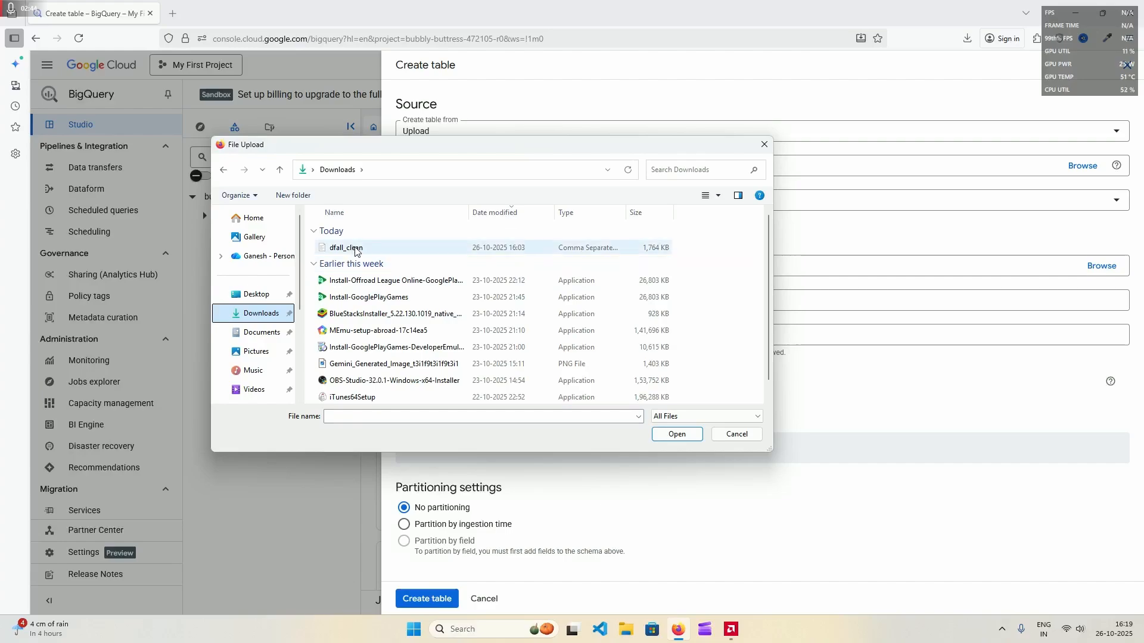
left_click(356, 249)
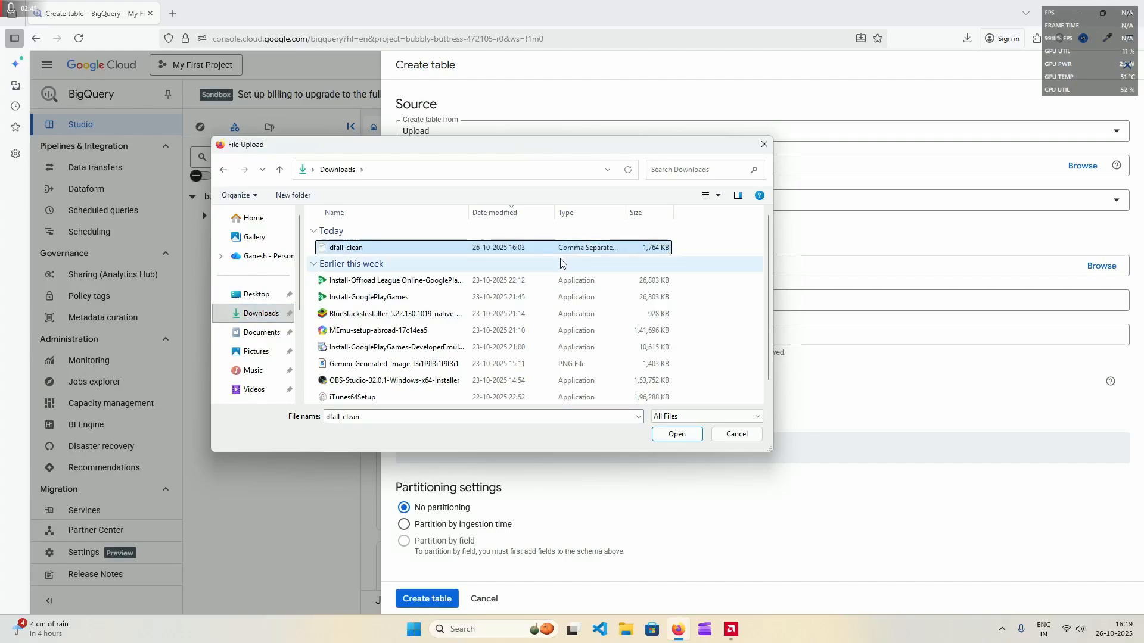
left_click(678, 434)
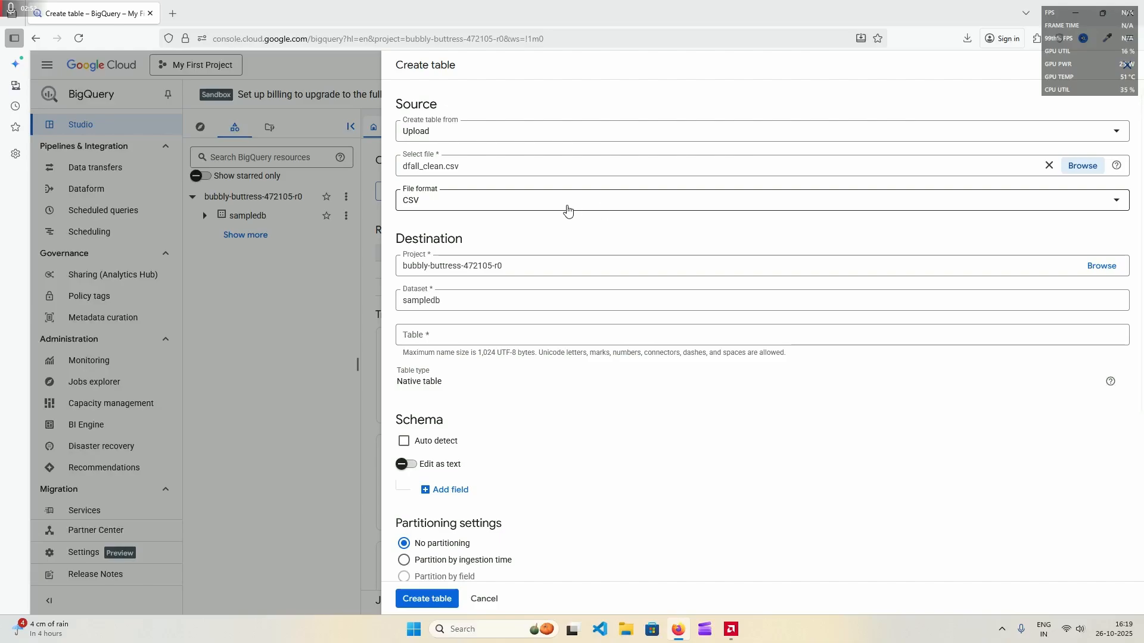
left_click(474, 203)
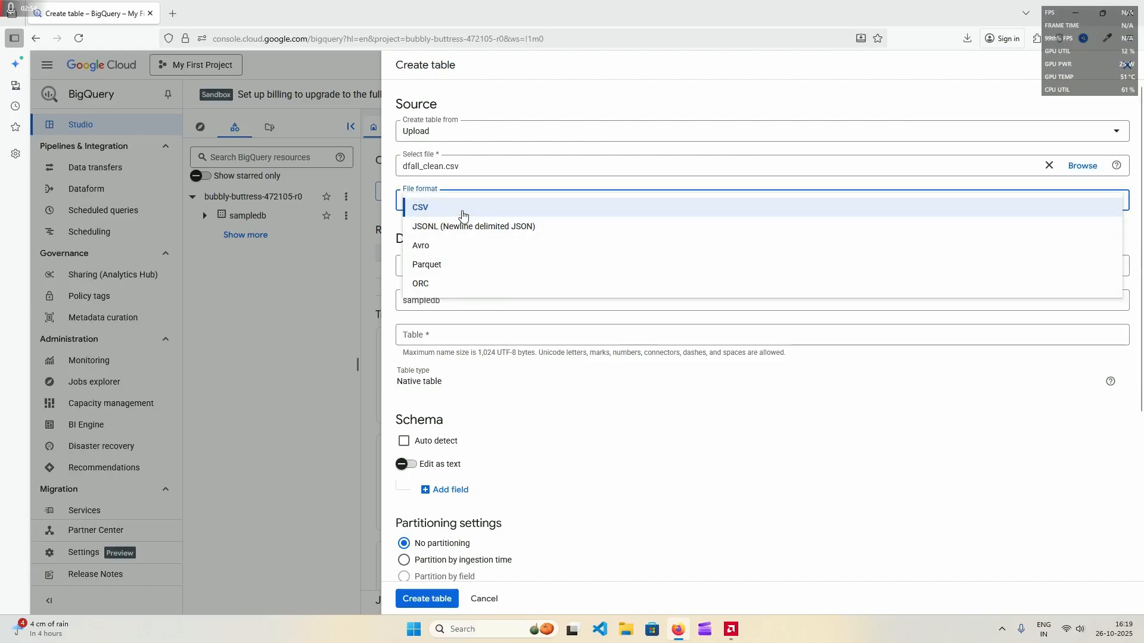
left_click(463, 214)
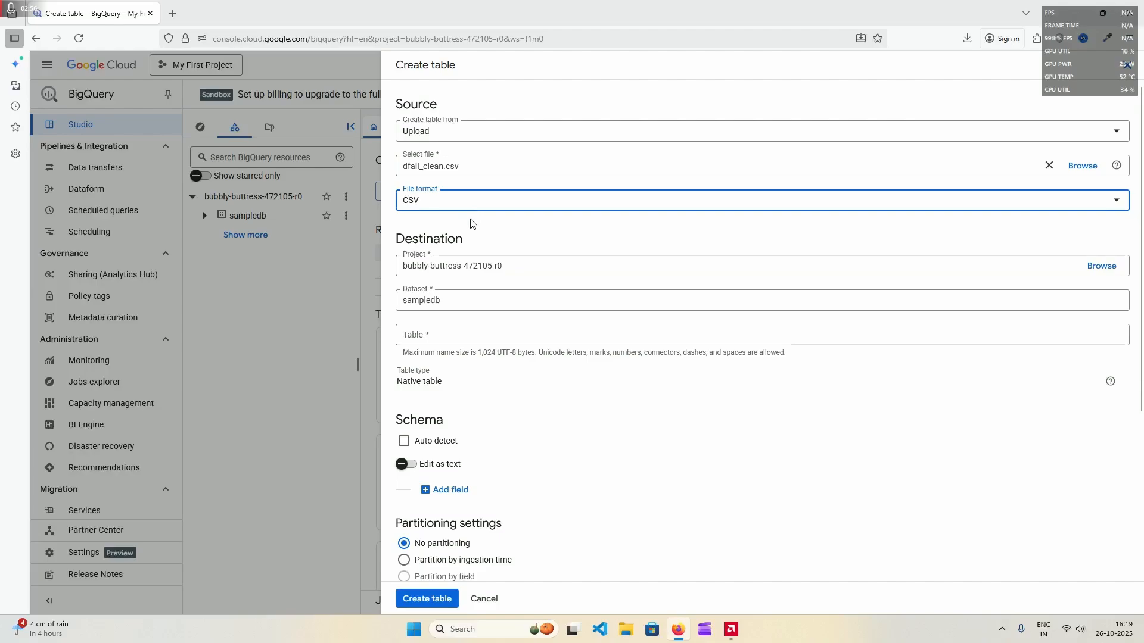
Step: Name the new table table1 and enable automatic schema detection
left_click(441, 338)
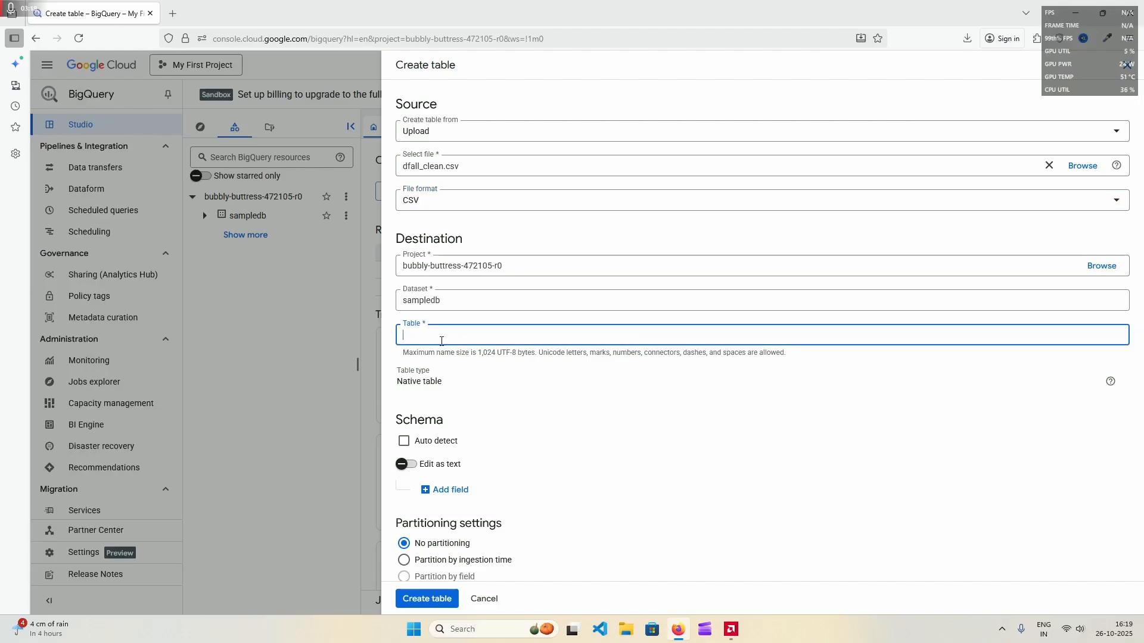
type("table1")
scroll(497, 369, "down", 2)
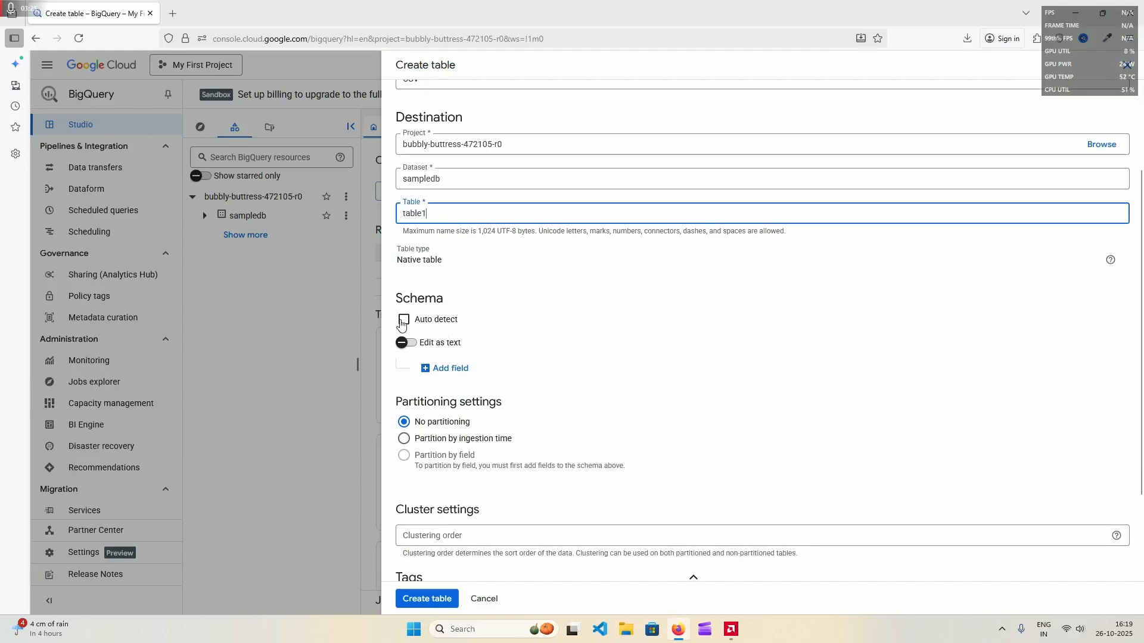
left_click(404, 320)
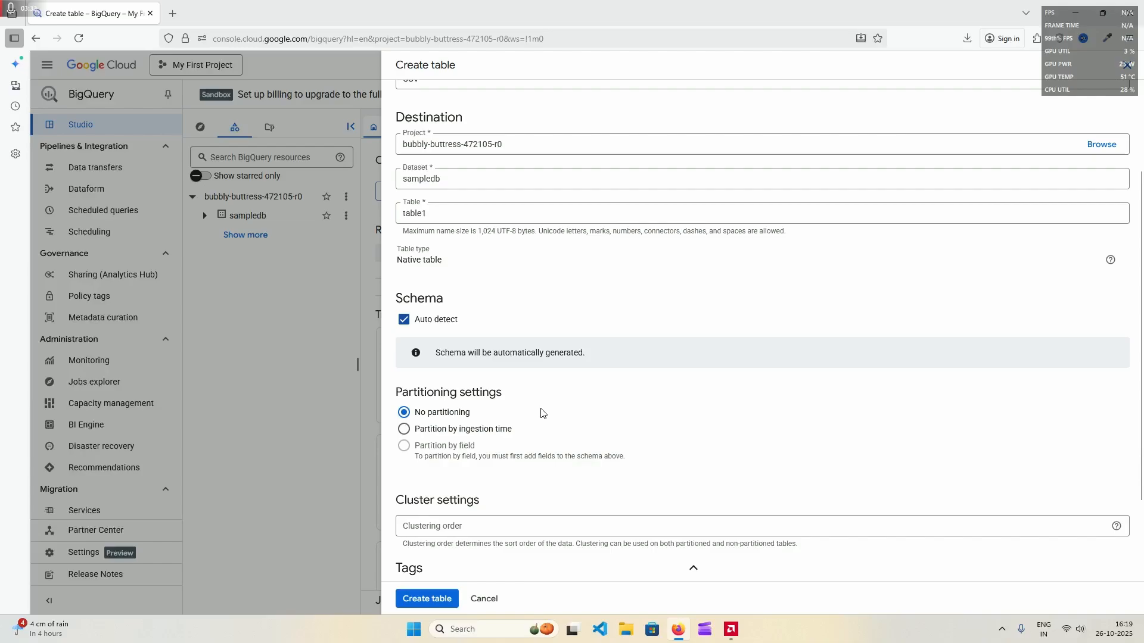
Step: Set the header rows to skip to 1 in the advanced options and create the table
scroll(539, 401, "down", 2)
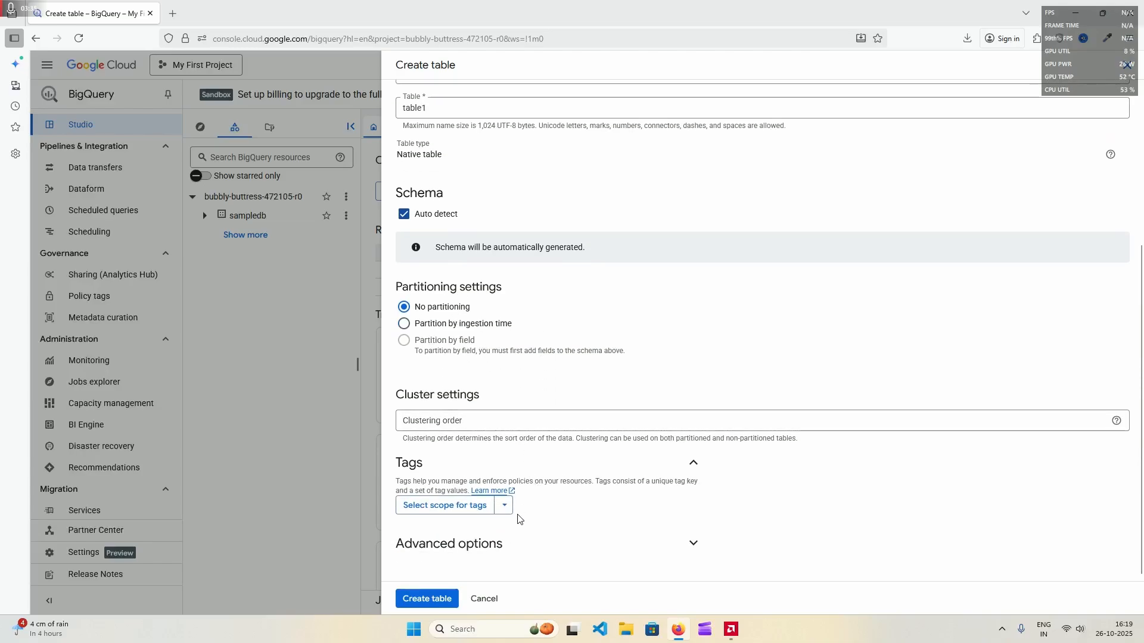
left_click(482, 543)
scroll(836, 459, "down", 7)
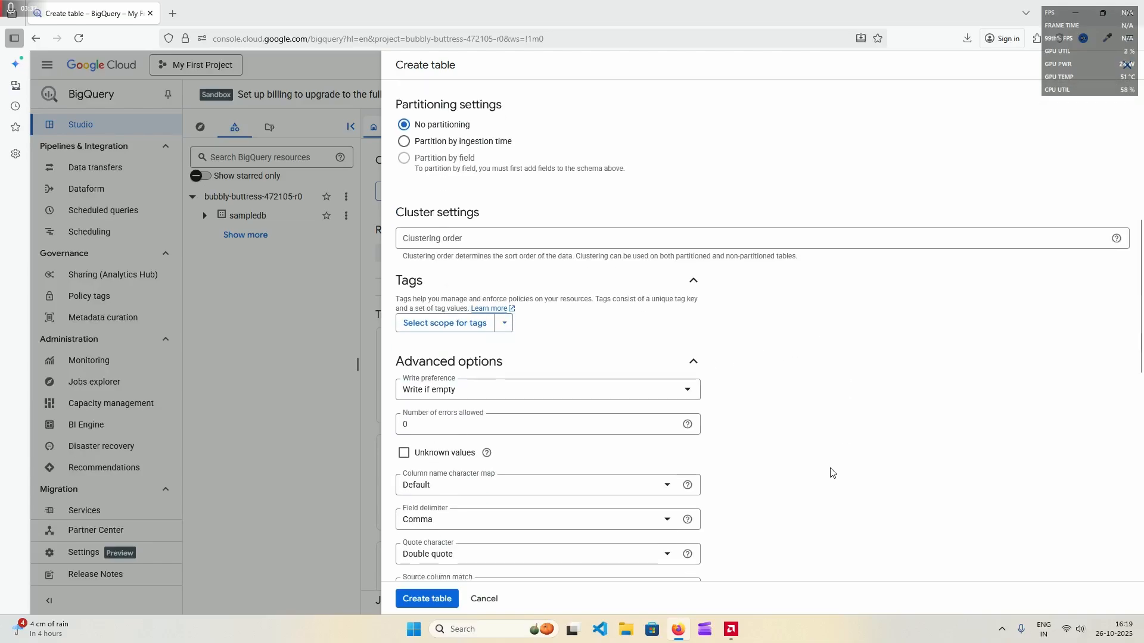
left_click(426, 380)
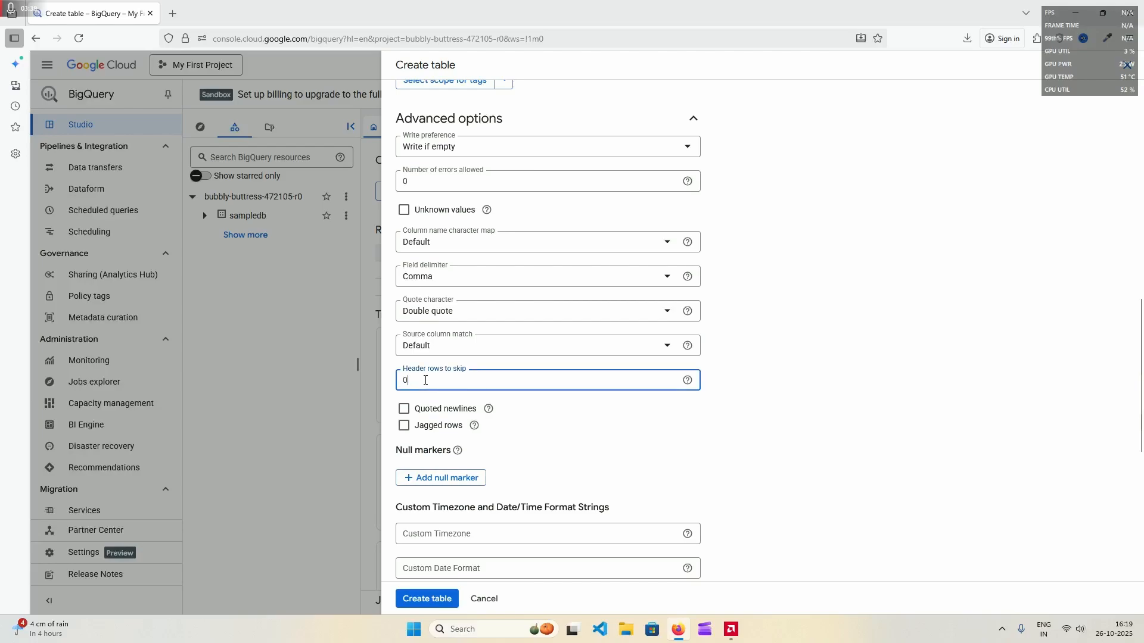
key("BackSpace")
left_click(759, 417)
scroll(760, 453, "down", 2)
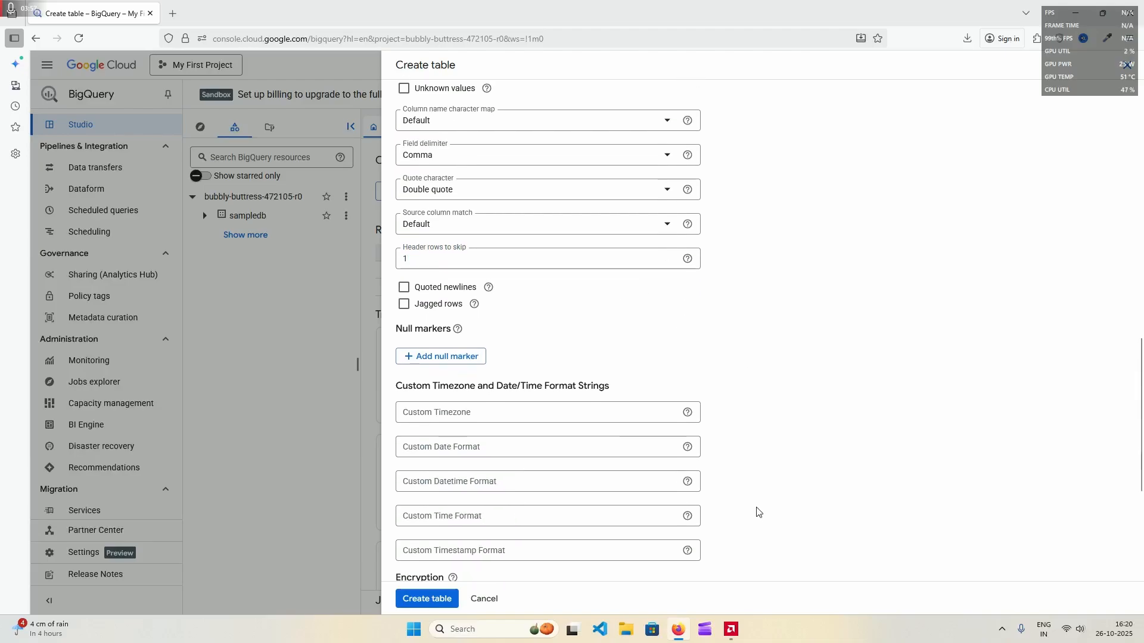
scroll(757, 512, "down", 4)
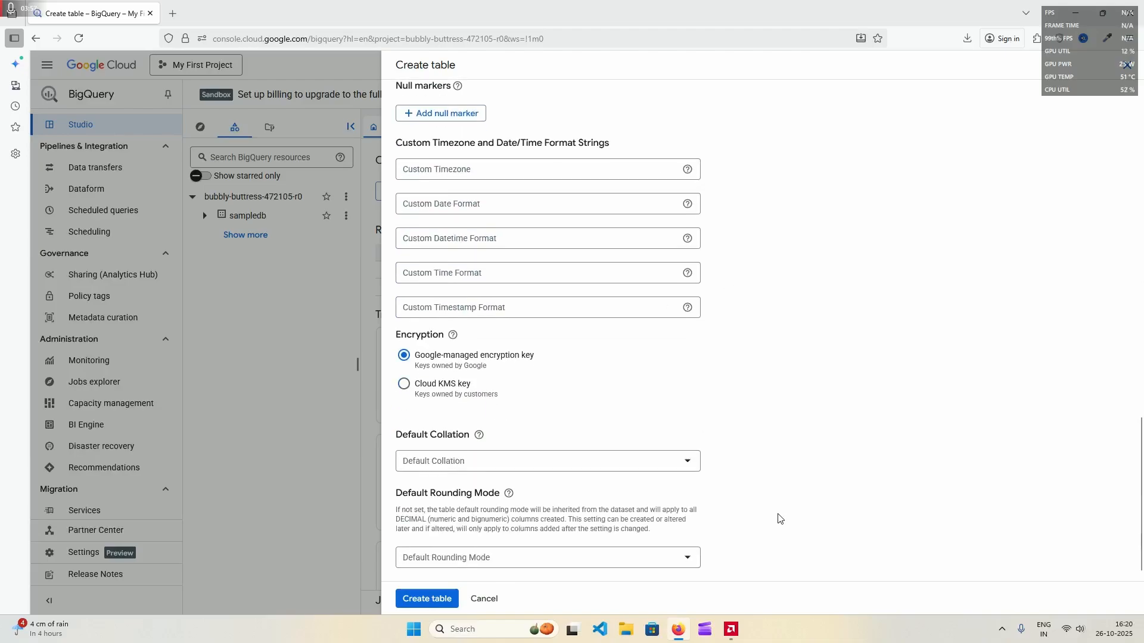
left_click(451, 599)
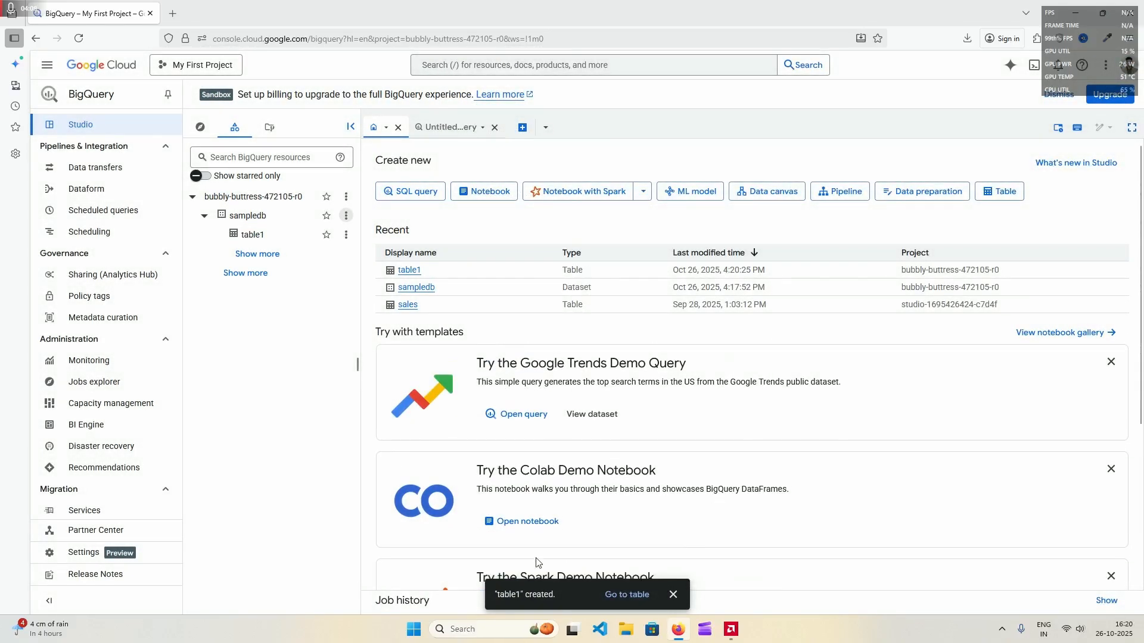
Step: Open table1 and examine its schema fields and a preview of its rows
left_click(630, 595)
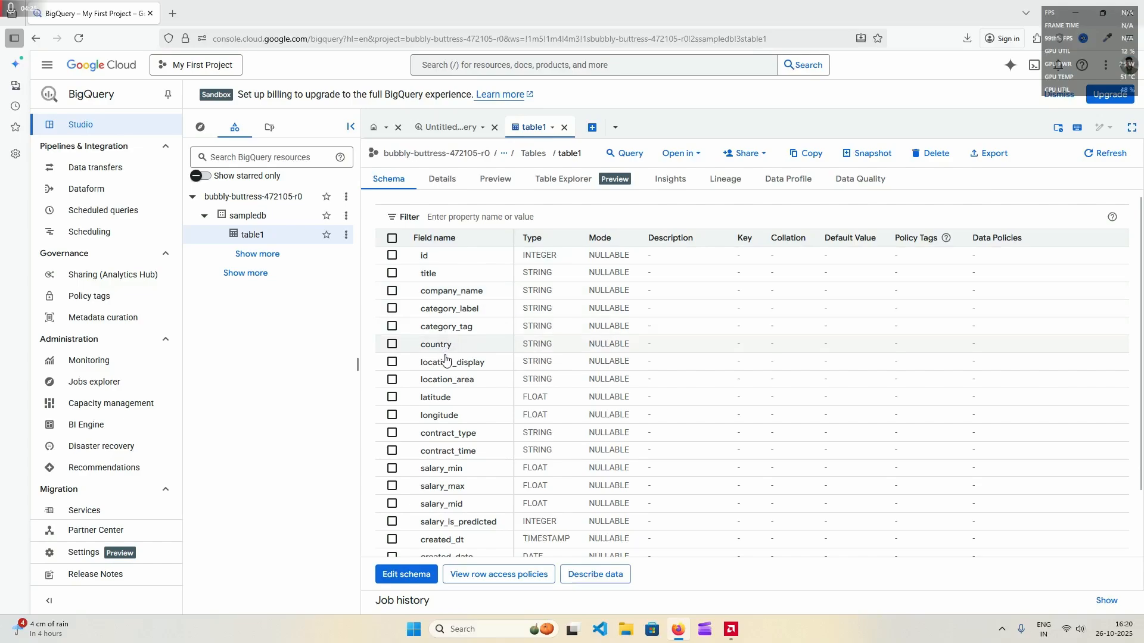
scroll(453, 423, "down", 1)
scroll(451, 398, "up", 1)
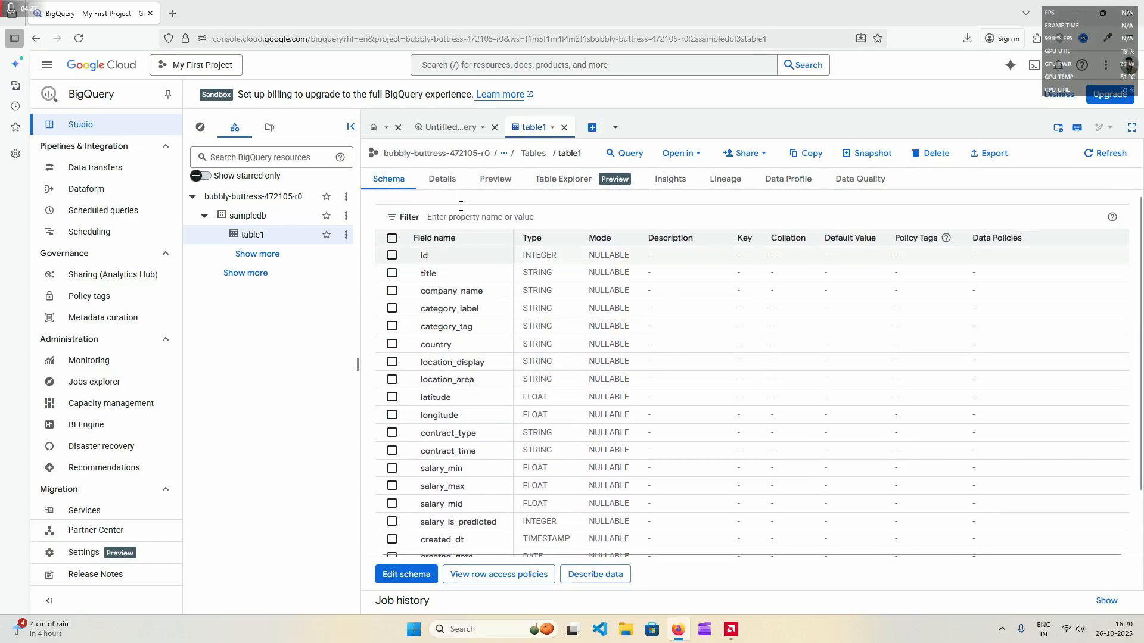
left_click(489, 181)
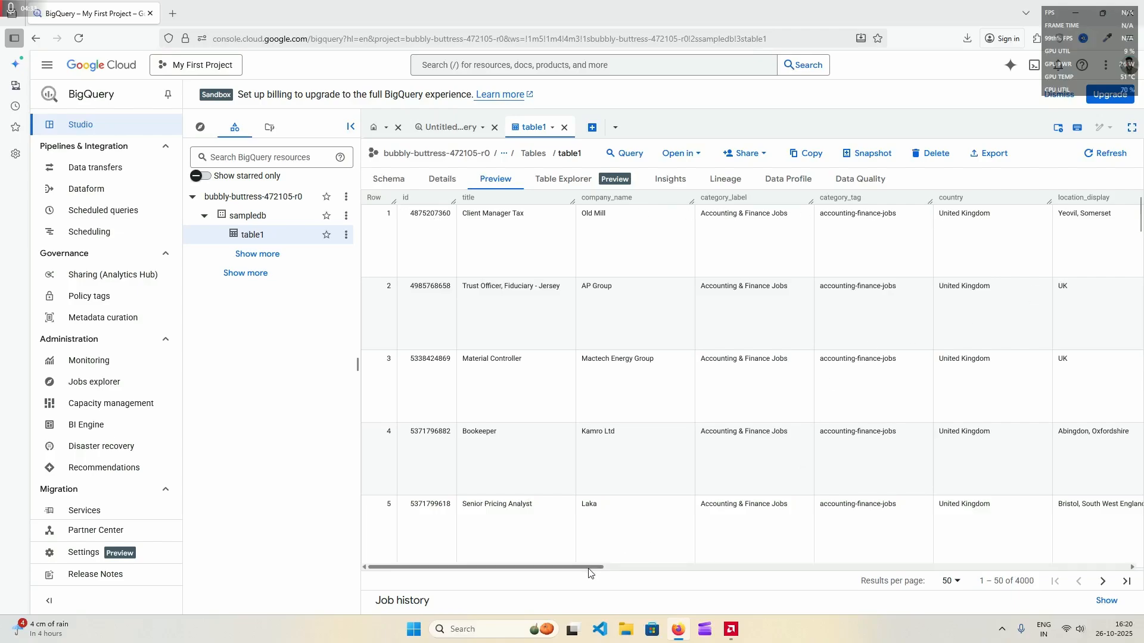
left_click_drag(593, 568, 475, 572)
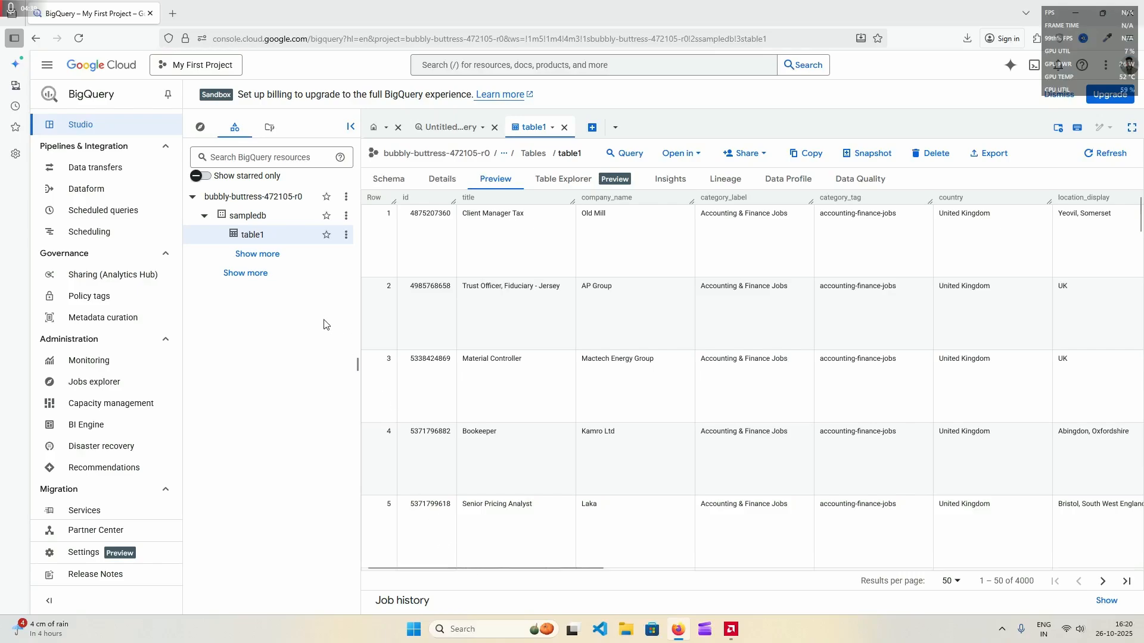